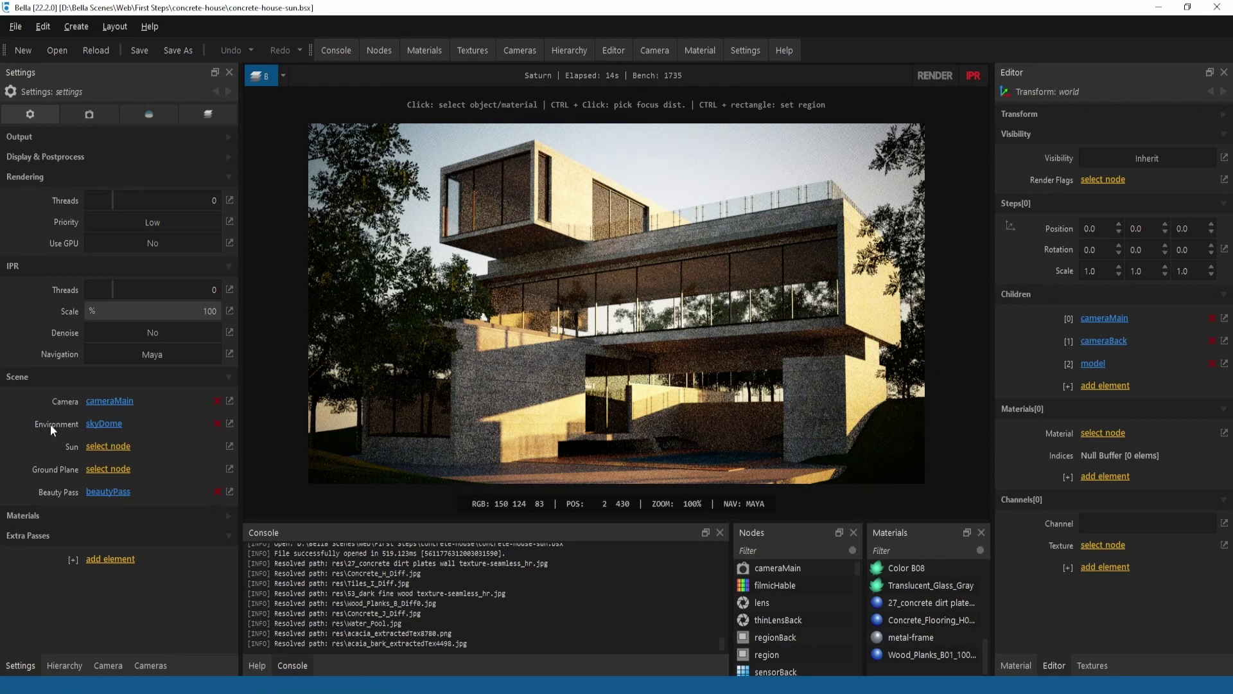
Step: Replace the sky dome environment with a new white Color Dome at 13830 cd/m²
{"action": "left_click", "coordinate": [230, 425]}
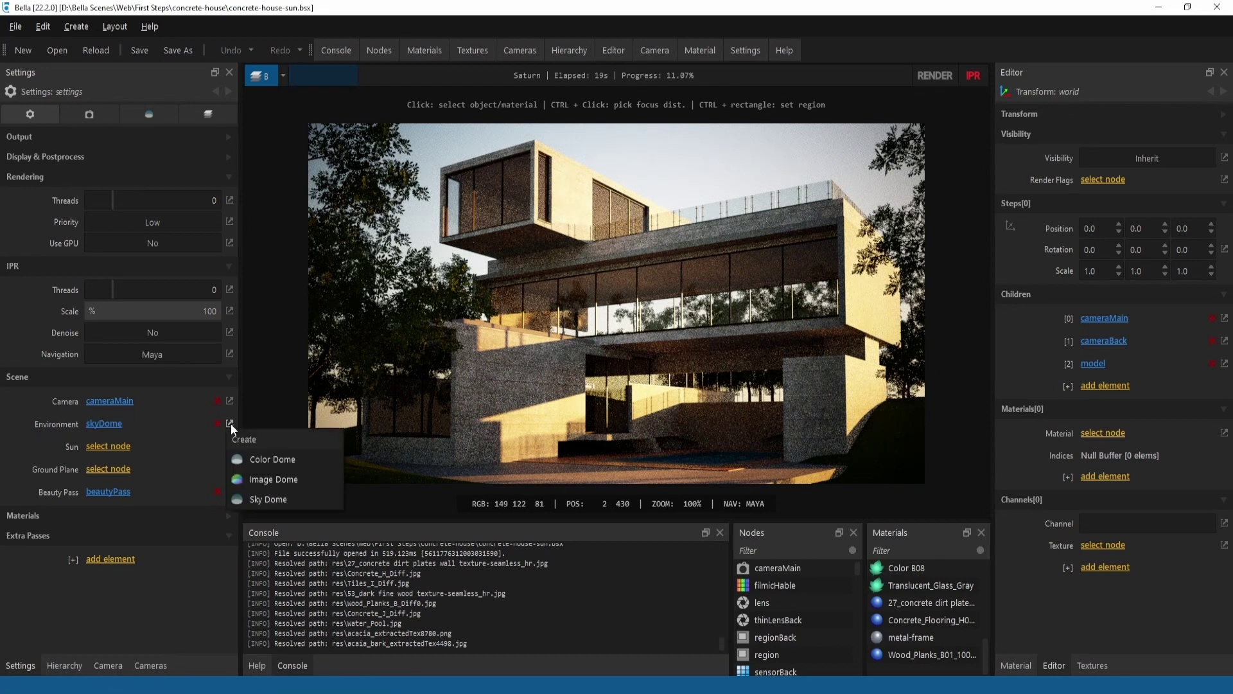
{"action": "left_click", "coordinate": [314, 464]}
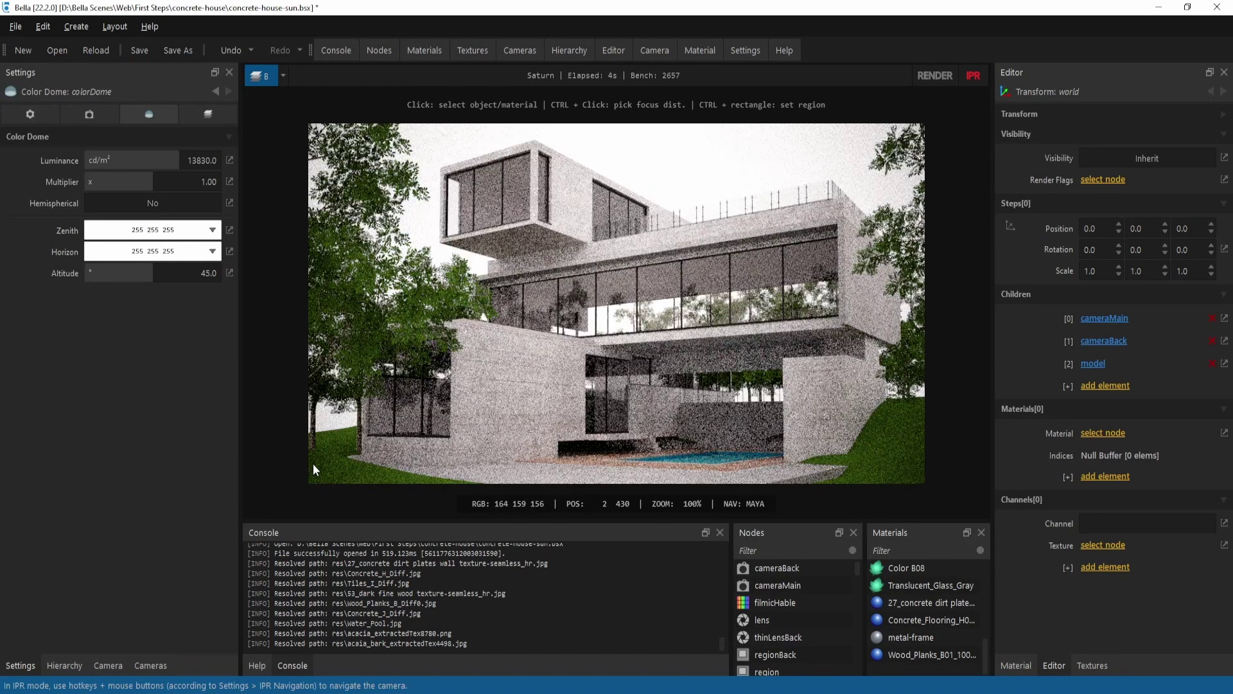
{"action": "left_click", "coordinate": [216, 92]}
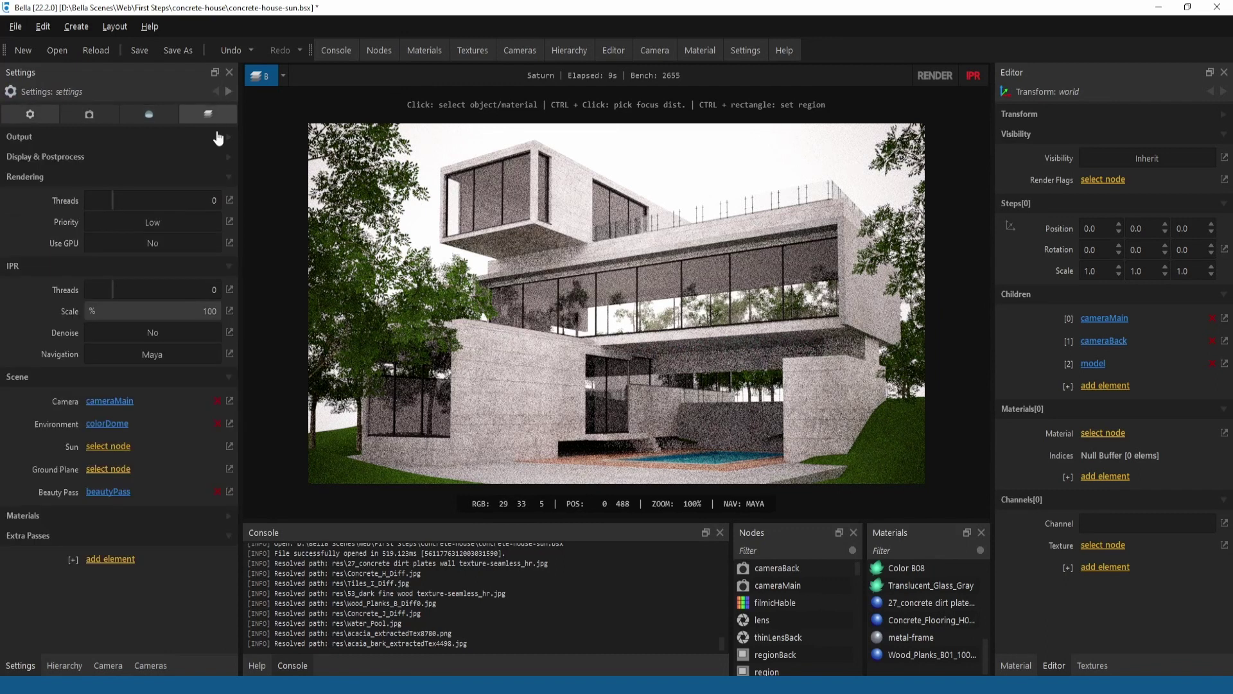
{"action": "left_click", "coordinate": [230, 423]}
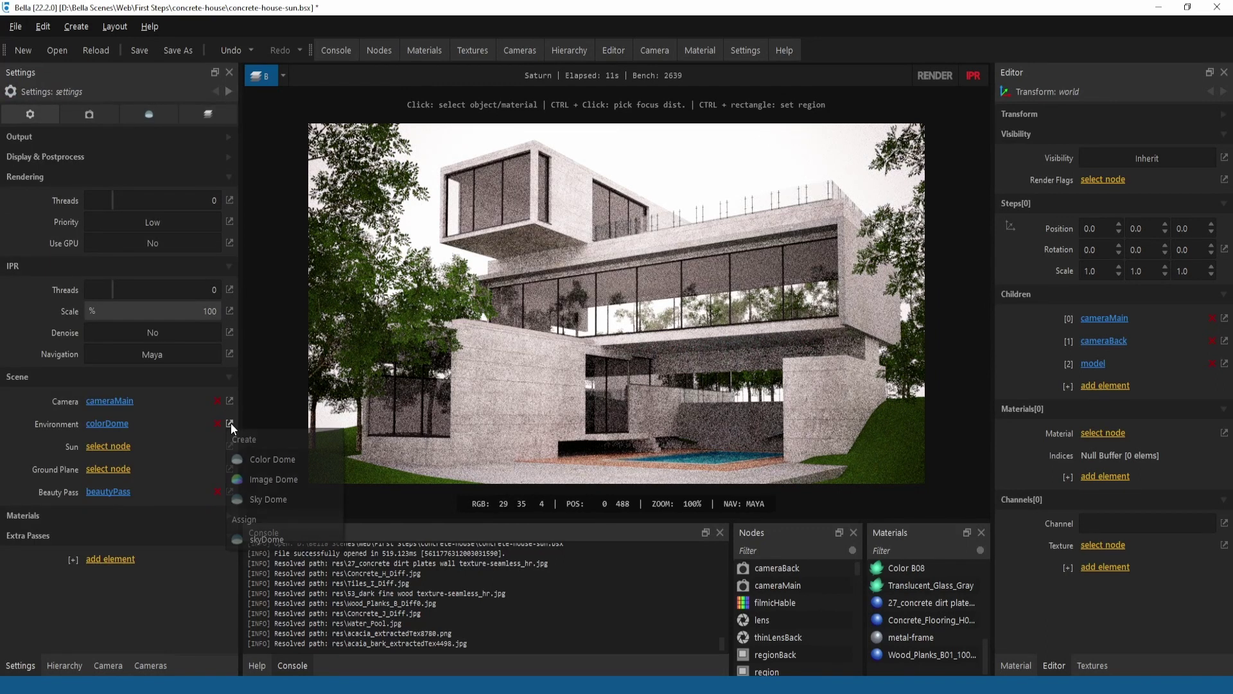
Step: Create an image dome loaded with oberer_kuhberg_4k.exr and set its horizontal offset to 75
{"action": "left_click", "coordinate": [310, 481]}
{"action": "left_click", "coordinate": [232, 162]}
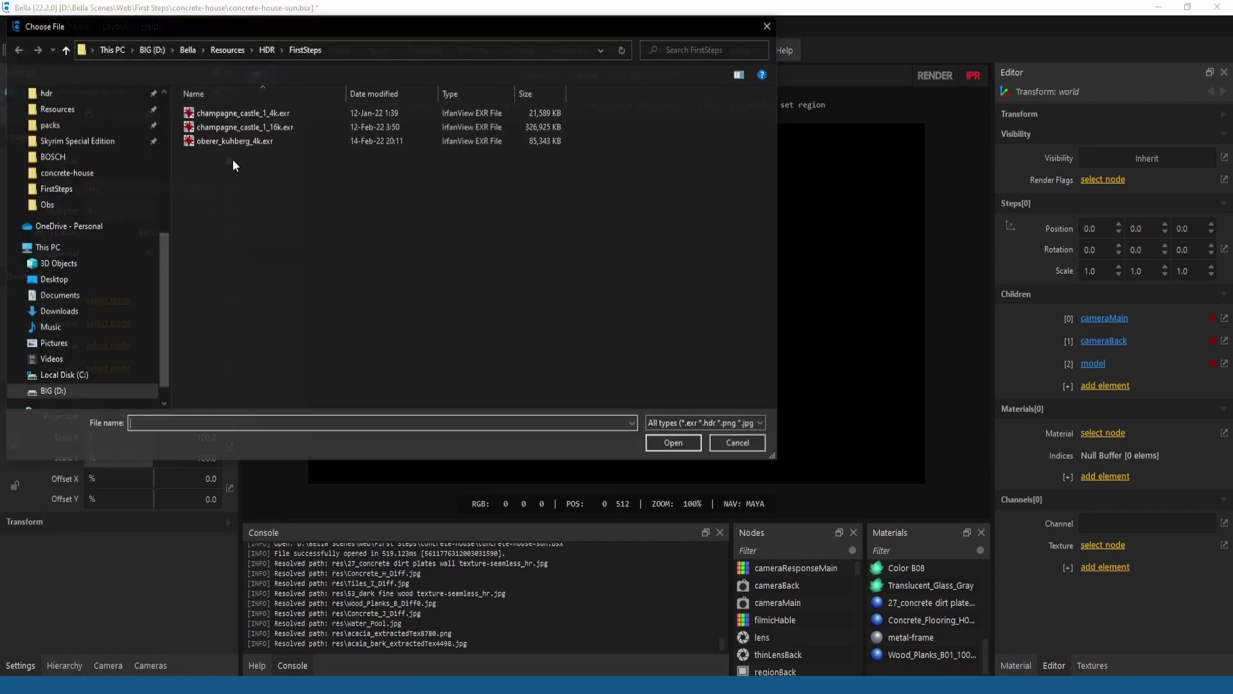
{"action": "left_click", "coordinate": [231, 142]}
{"action": "double_click", "coordinate": [230, 143]}
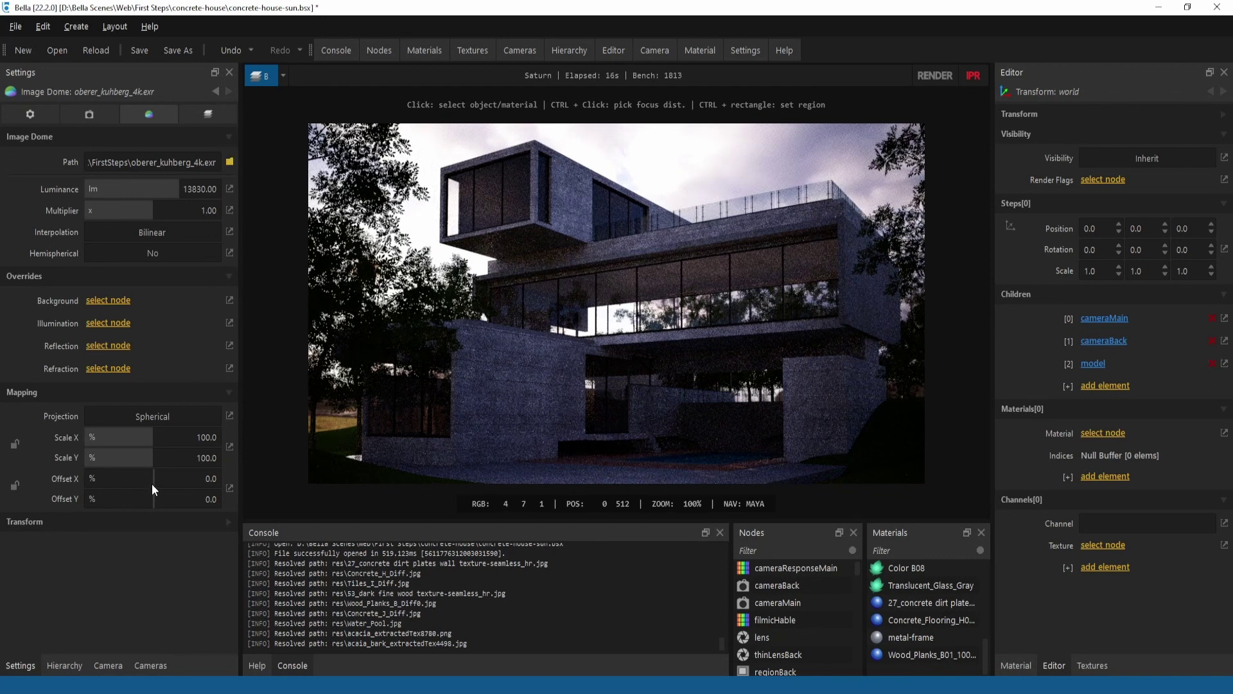
{"action": "left_click_drag", "start_coordinate": [152, 484], "coordinate": [111, 476]}
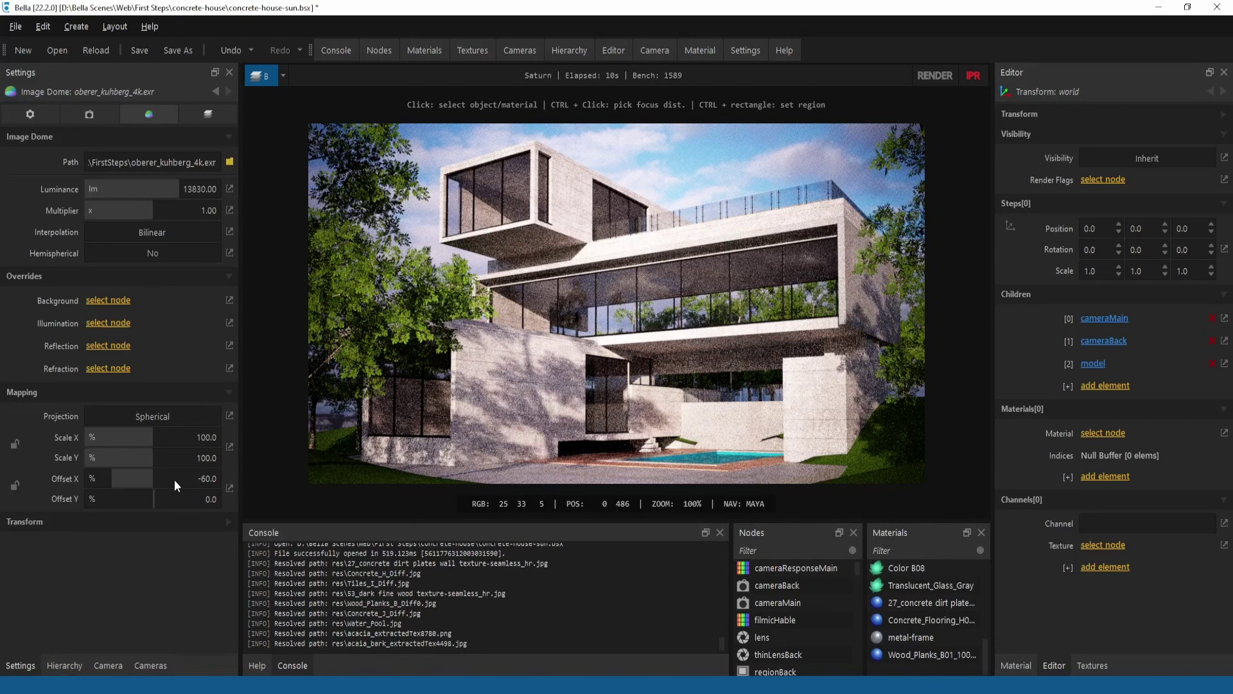
{"action": "left_click_drag", "start_coordinate": [153, 483], "coordinate": [206, 480]}
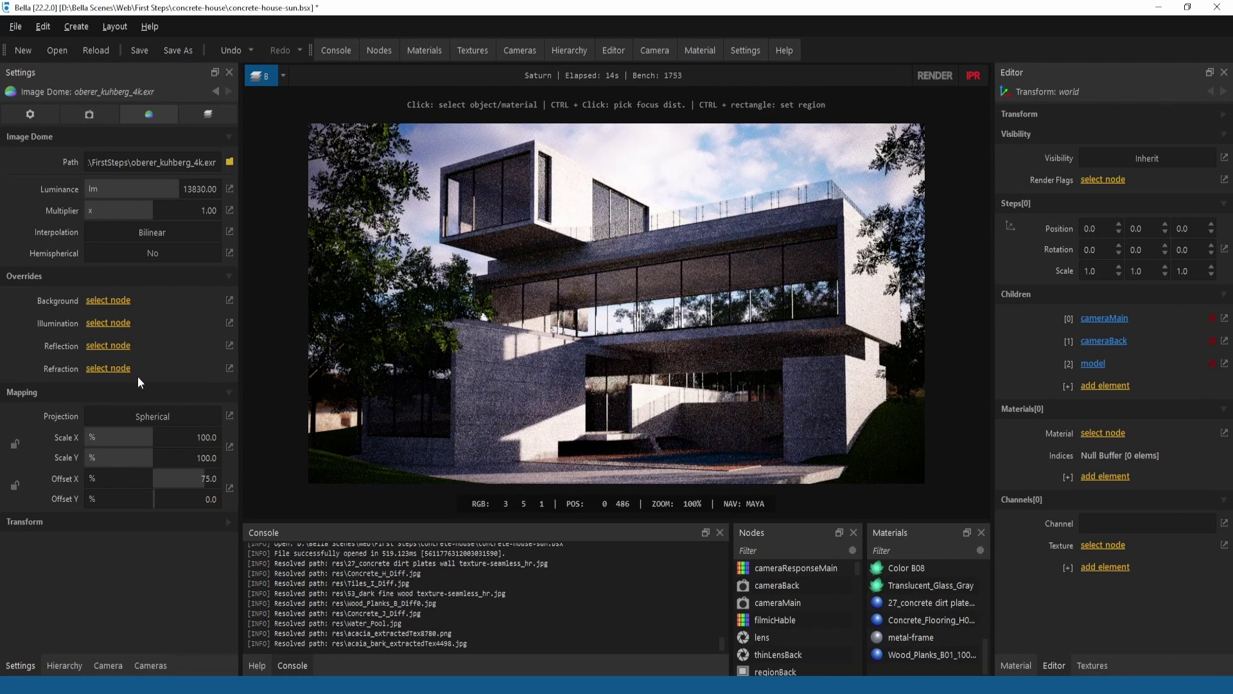
Step: Make the existing skyDome the scene environment again
{"action": "left_click", "coordinate": [28, 113]}
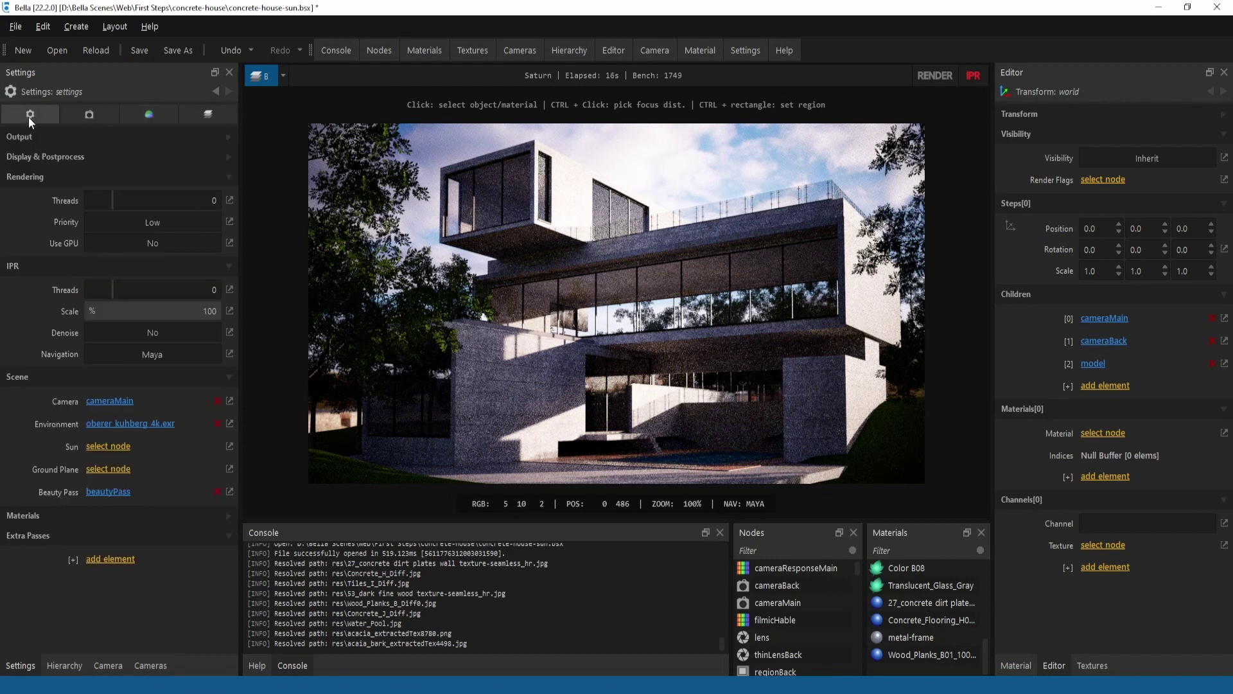
{"action": "left_click", "coordinate": [232, 423]}
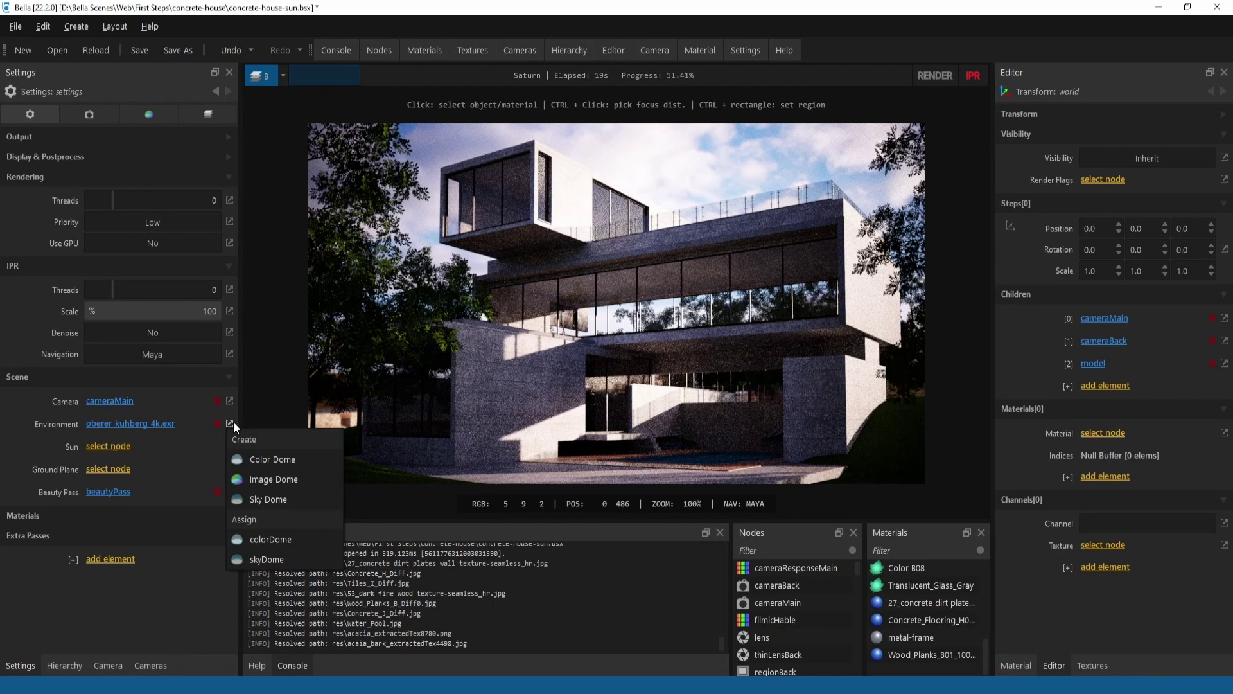
{"action": "left_click", "coordinate": [302, 556]}
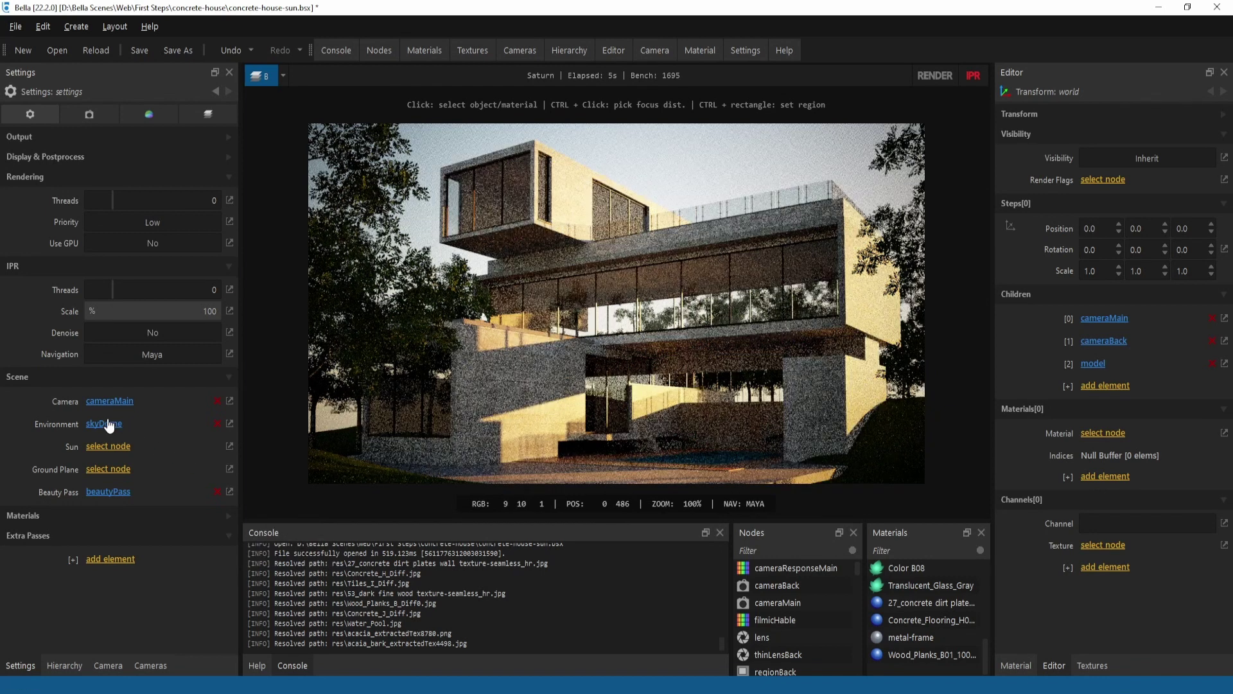
Step: Set the sky dome to March with rotation -50 and an evening sun at 19:45
{"action": "left_click", "coordinate": [106, 423]}
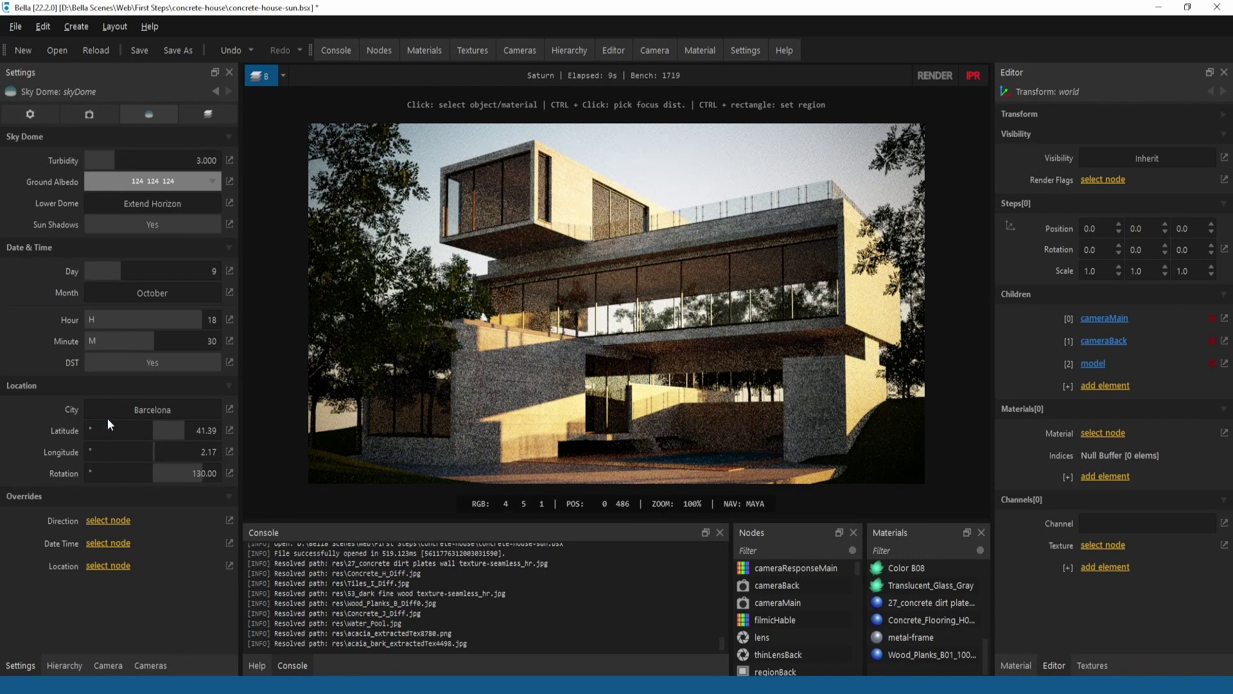
{"action": "left_click", "coordinate": [113, 294]}
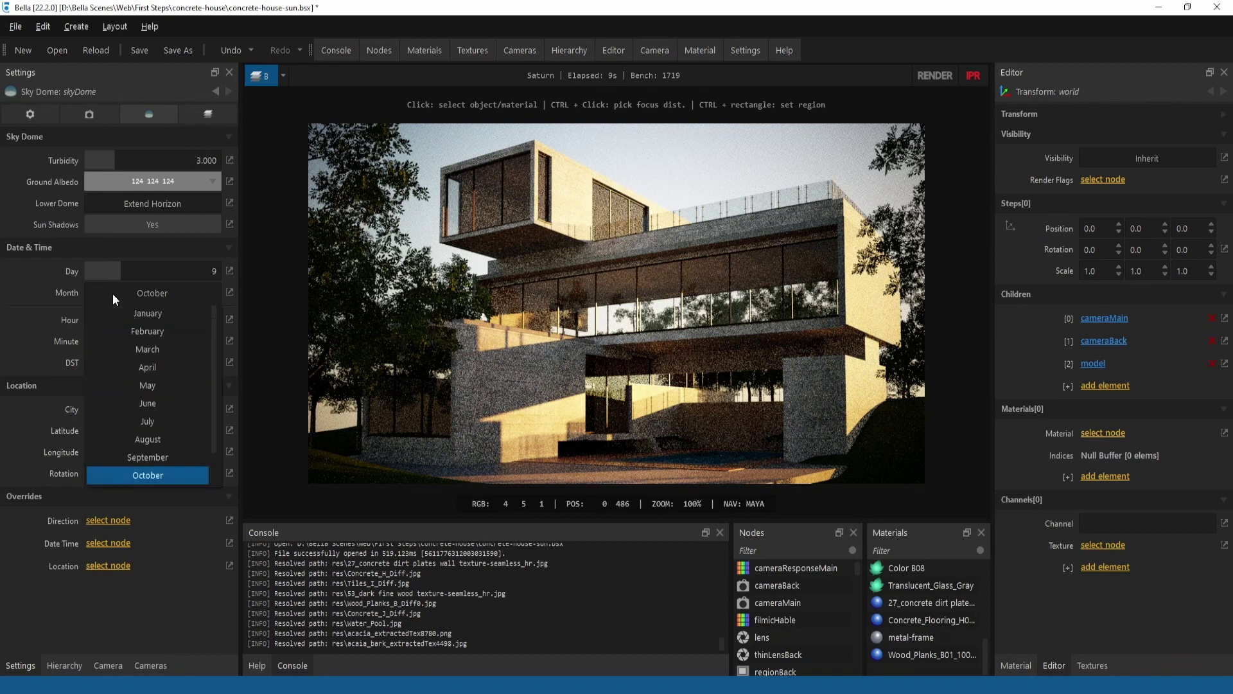
{"action": "left_click", "coordinate": [122, 345]}
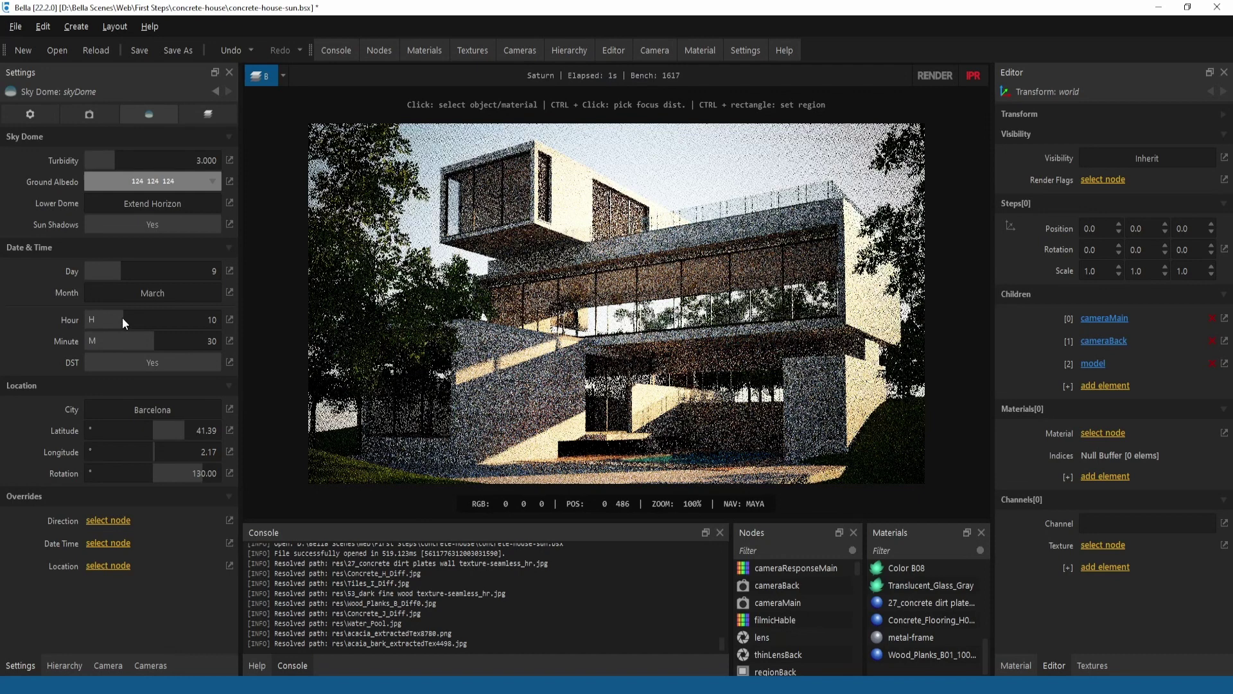
{"action": "left_click_drag", "start_coordinate": [122, 317], "coordinate": [107, 316]}
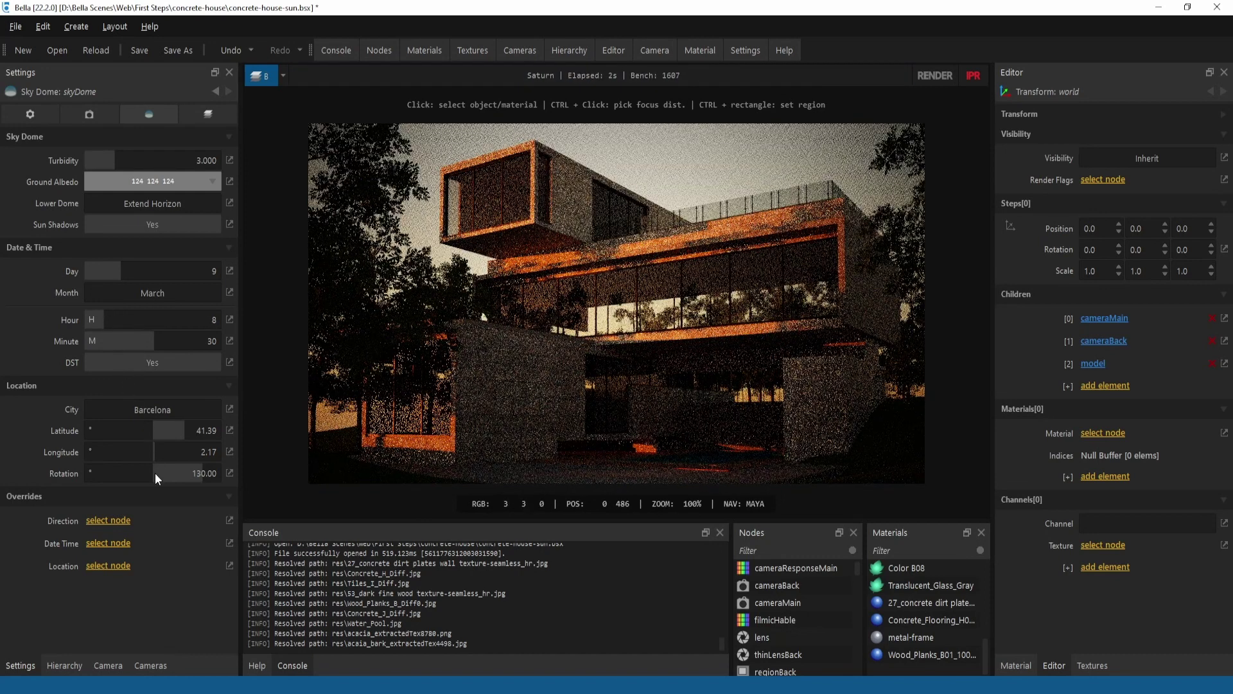
{"action": "left_click_drag", "start_coordinate": [153, 476], "coordinate": [134, 473]}
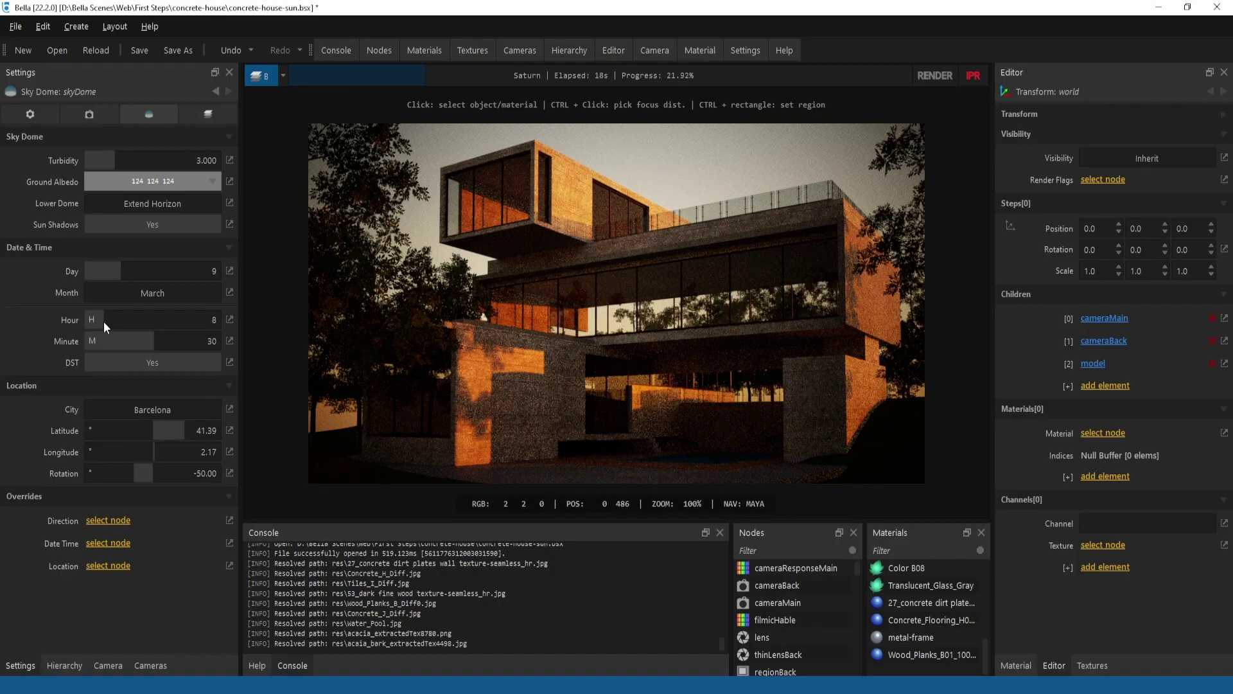
{"action": "left_click_drag", "start_coordinate": [103, 322], "coordinate": [210, 321]}
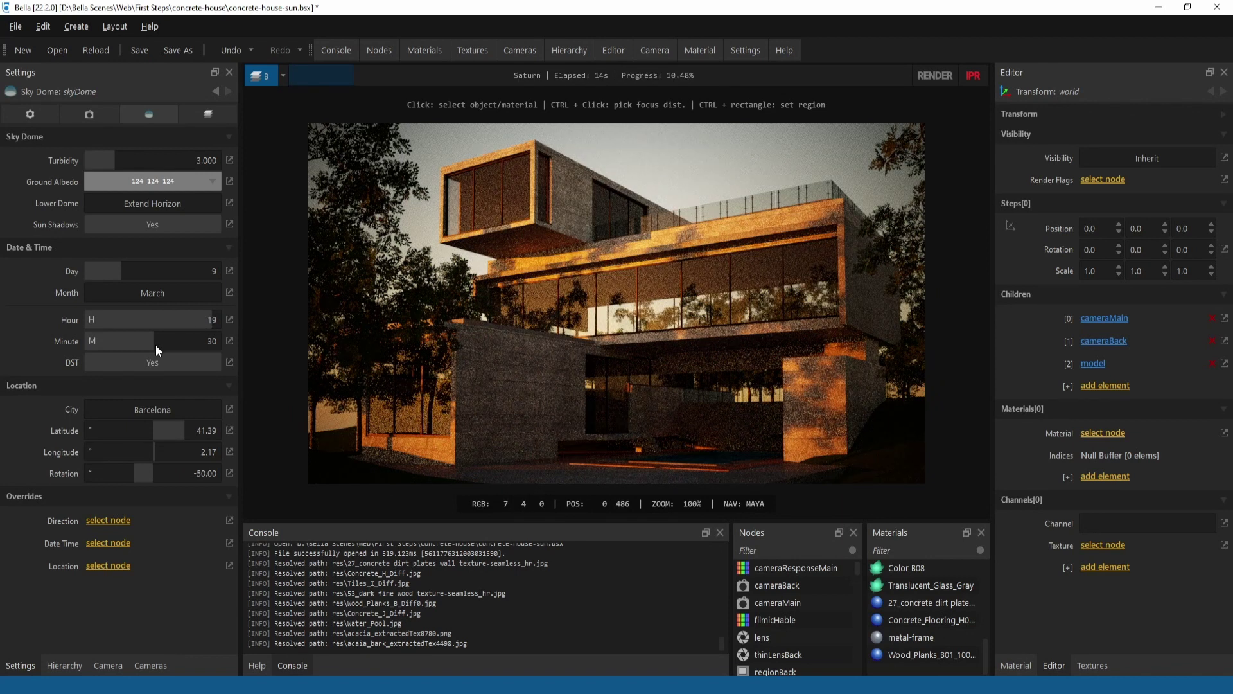
{"action": "left_click_drag", "start_coordinate": [155, 345], "coordinate": [187, 347]}
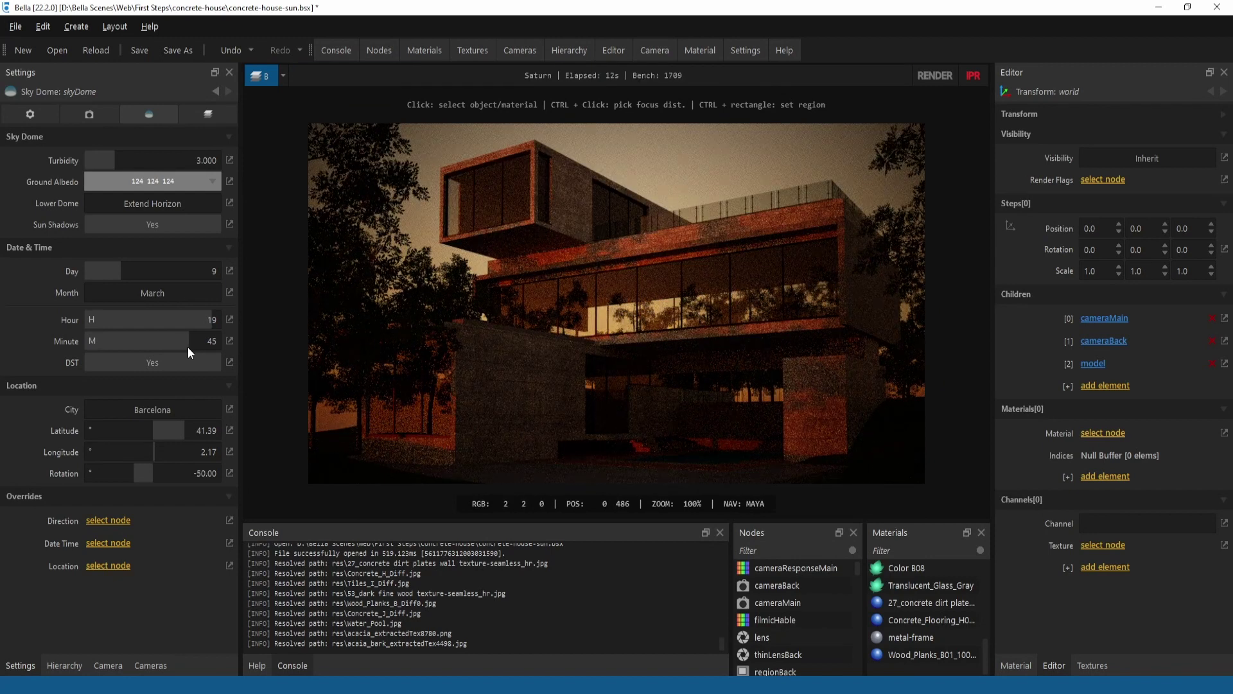
Step: Set the render camera to cameraBack
{"action": "left_click", "coordinate": [37, 117]}
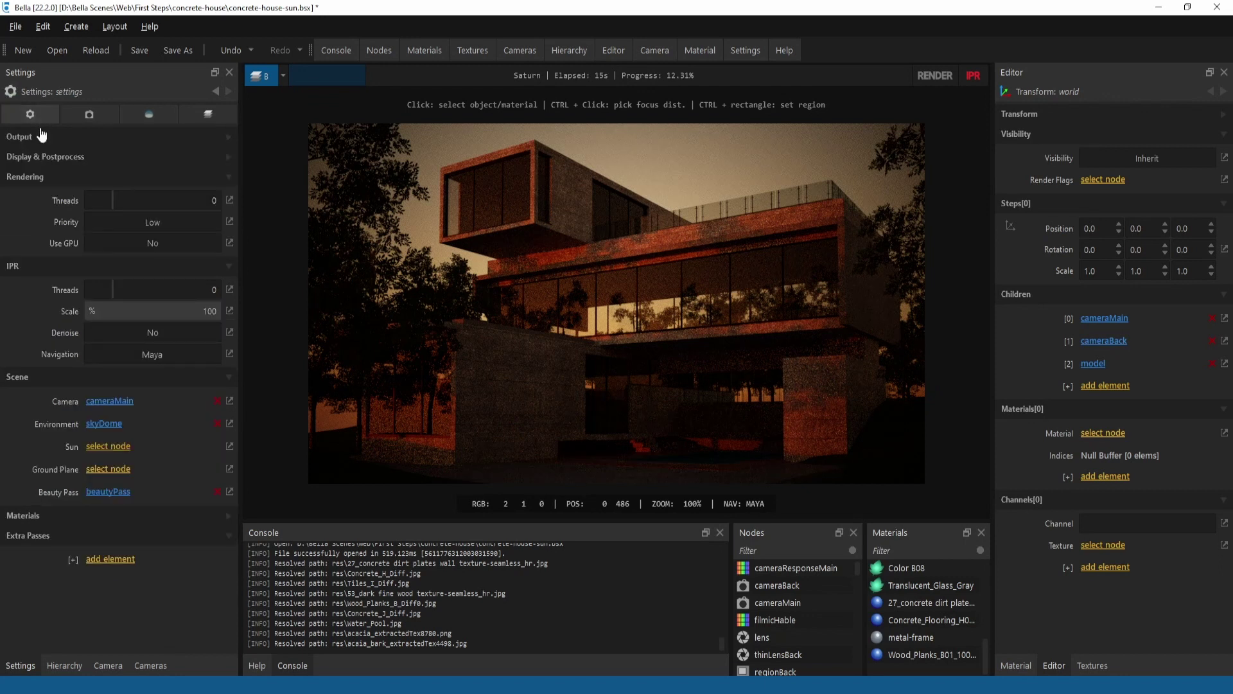
{"action": "left_click", "coordinate": [229, 402]}
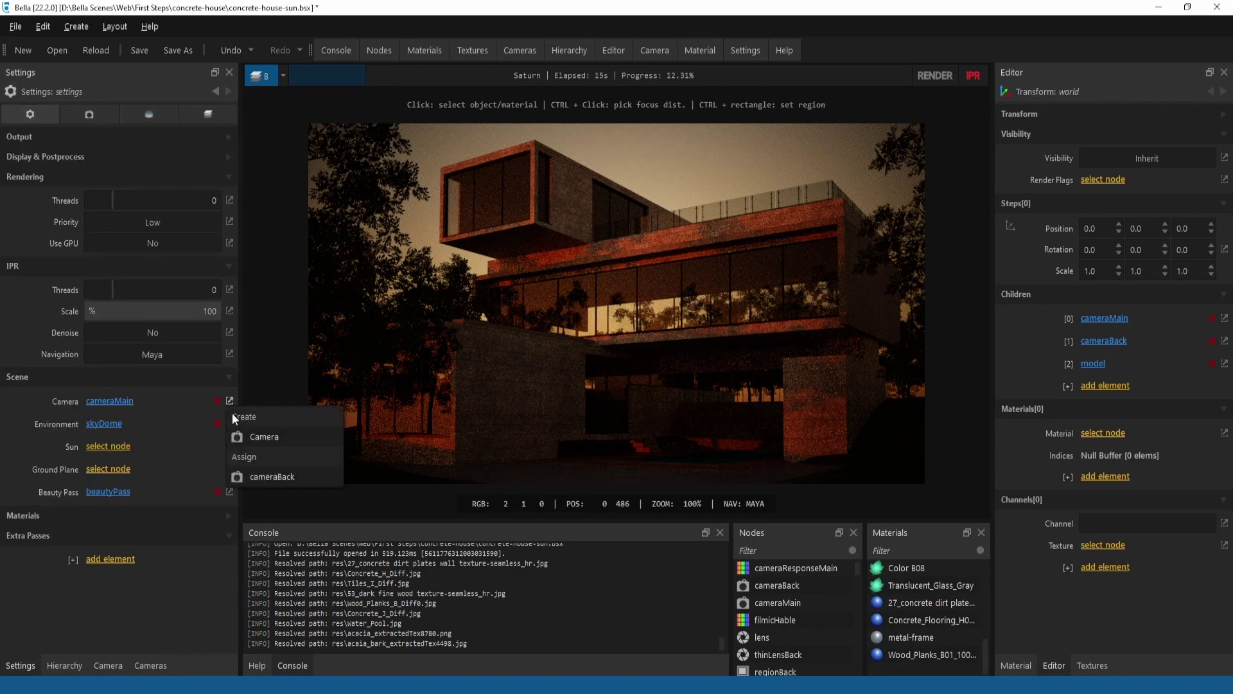
{"action": "left_click", "coordinate": [259, 476]}
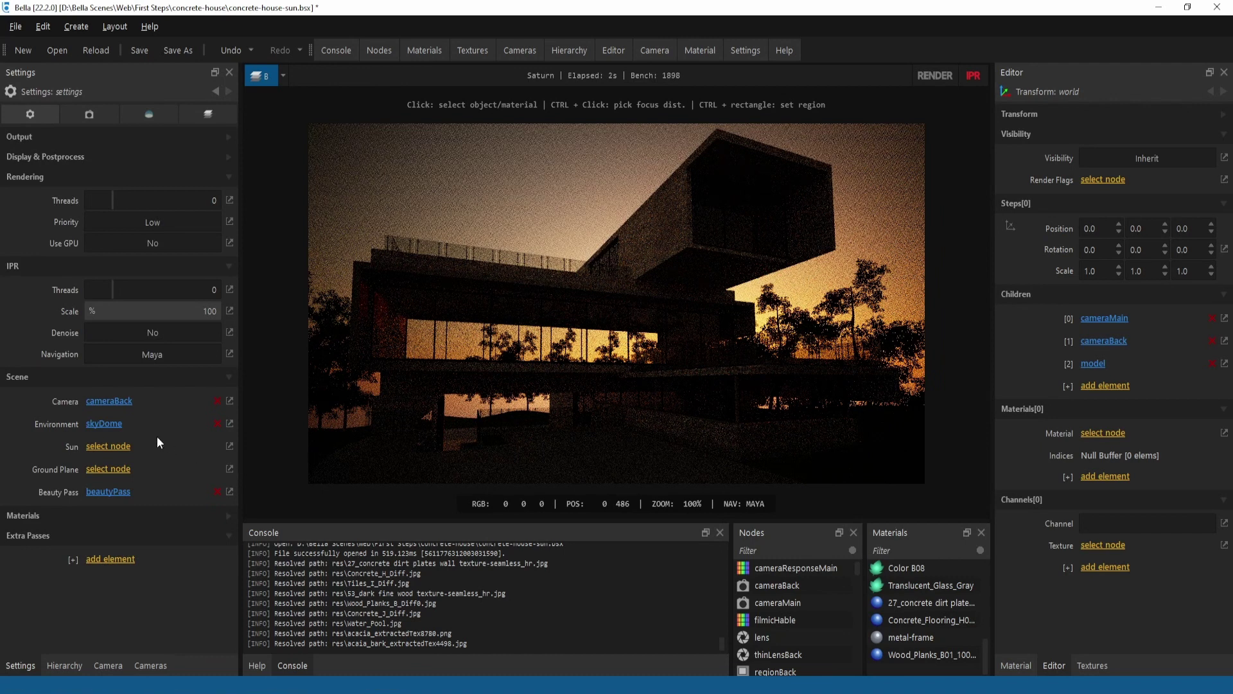
Step: Rotate the sky dome to -5 and set its hour to 13 for midday light
{"action": "left_click", "coordinate": [110, 428]}
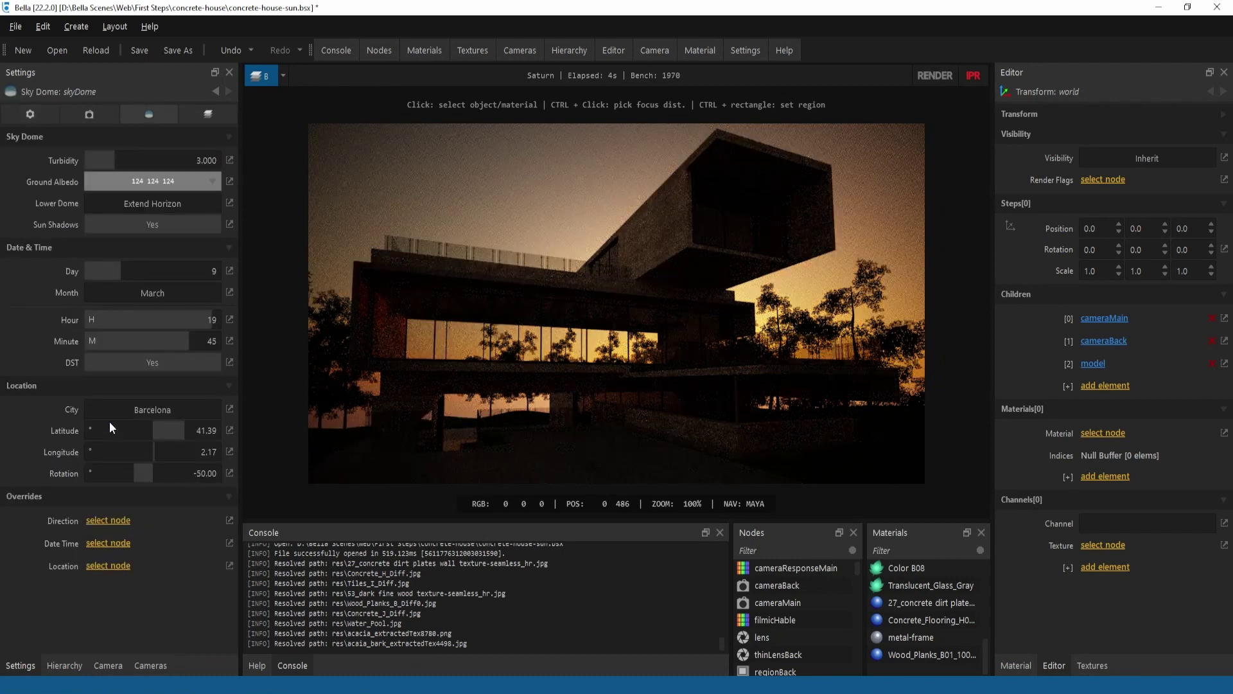
{"action": "left_click_drag", "start_coordinate": [134, 469], "coordinate": [149, 472]}
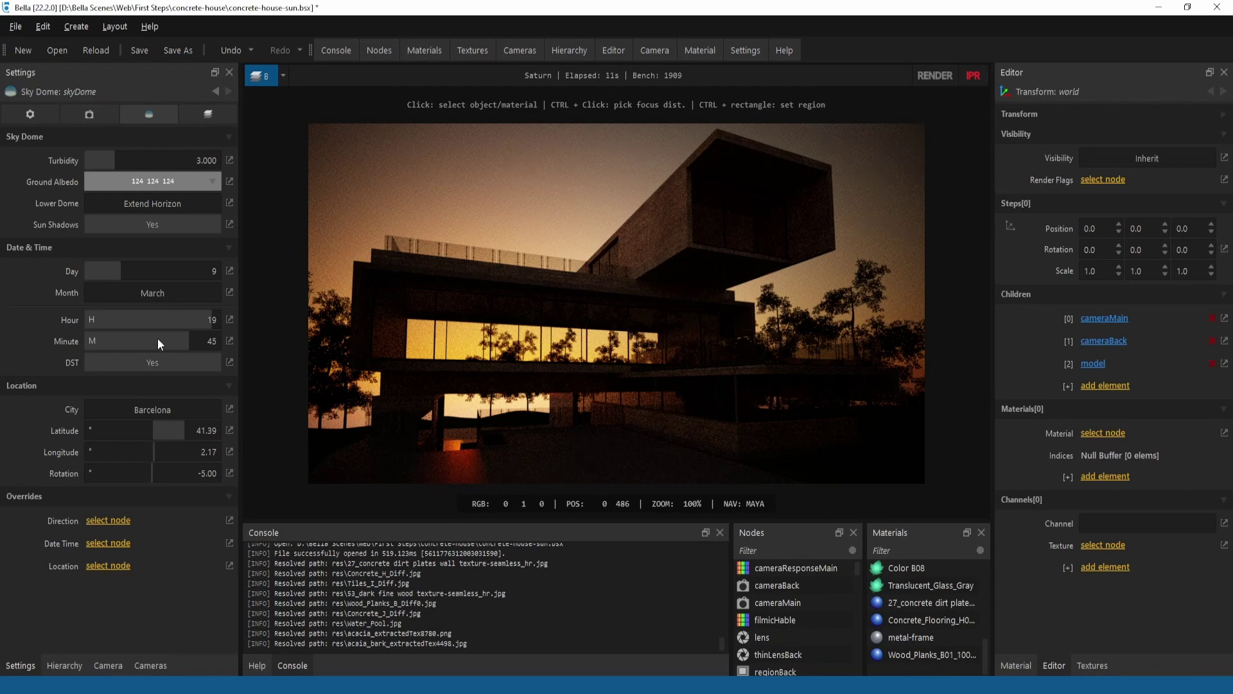
{"action": "left_click", "coordinate": [156, 322]}
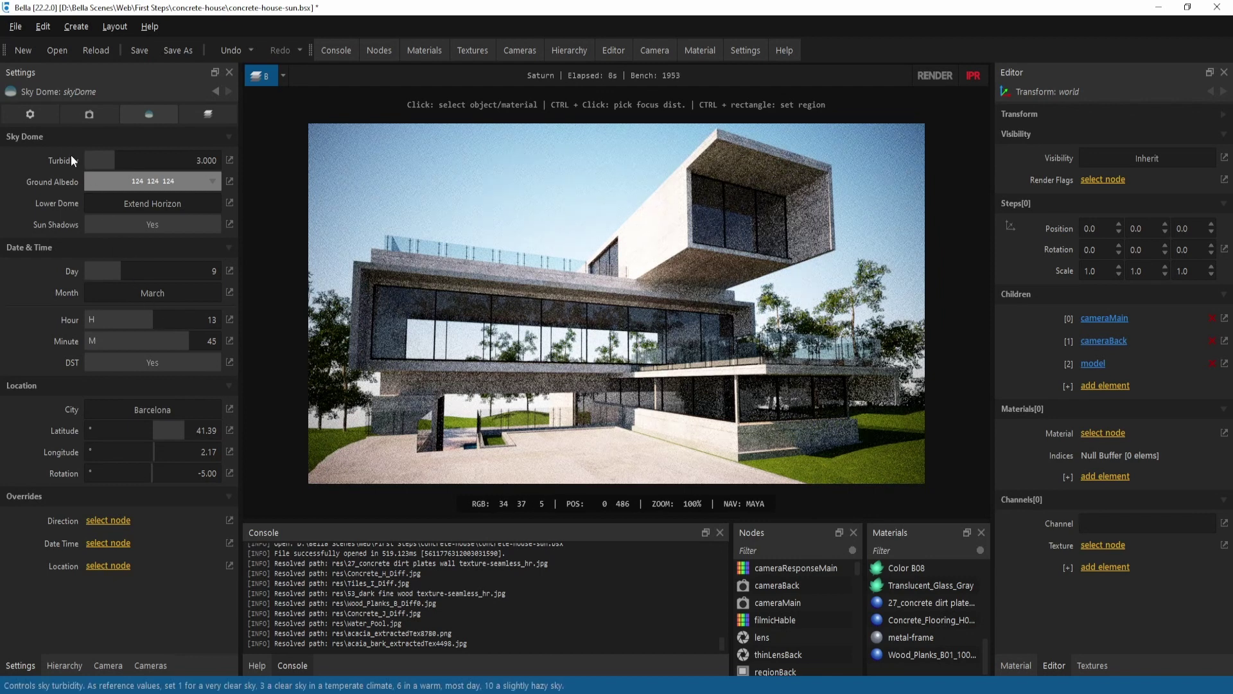
{"action": "left_click", "coordinate": [38, 115]}
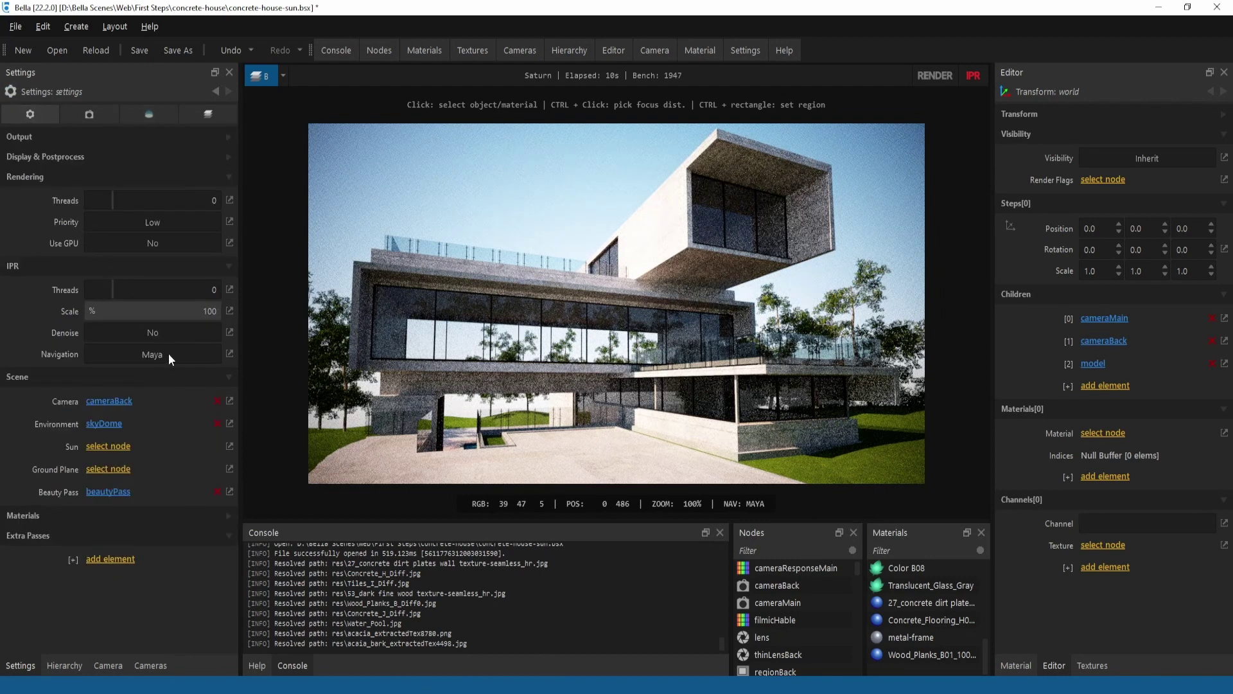
Step: Use the image dome as environment, load champagne_castle_1_16k.exr, and set its horizontal offset to -5
{"action": "left_click", "coordinate": [229, 423]}
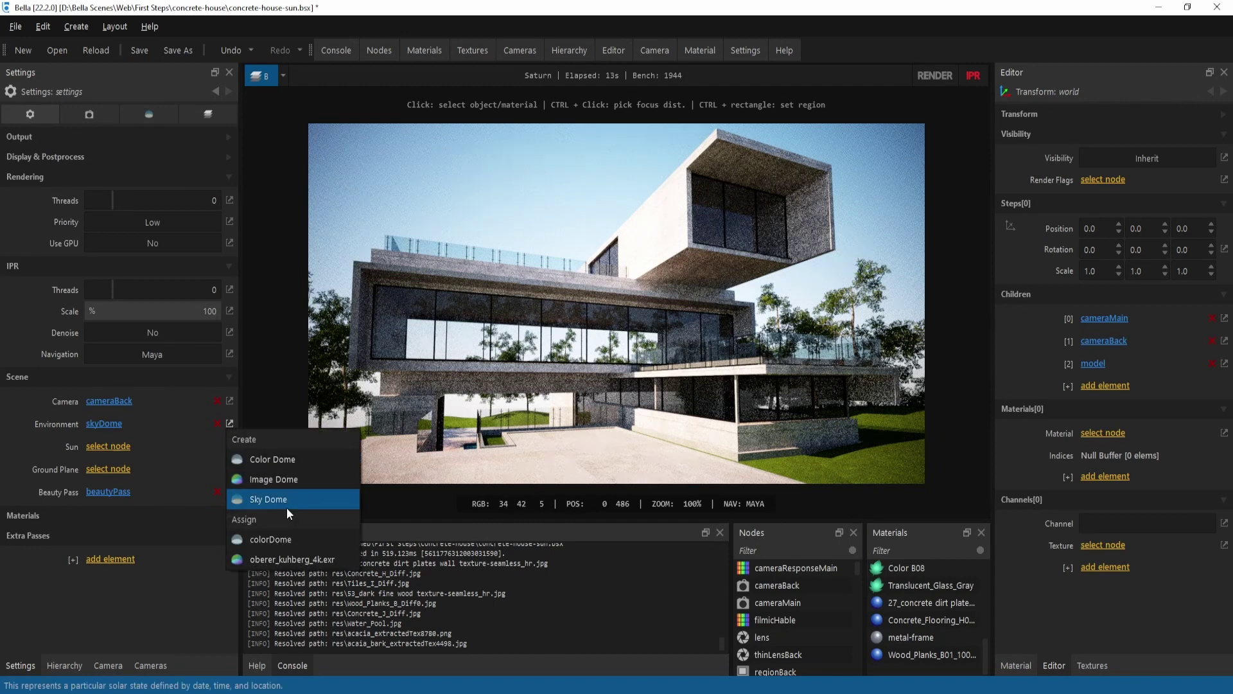
{"action": "left_click", "coordinate": [317, 559]}
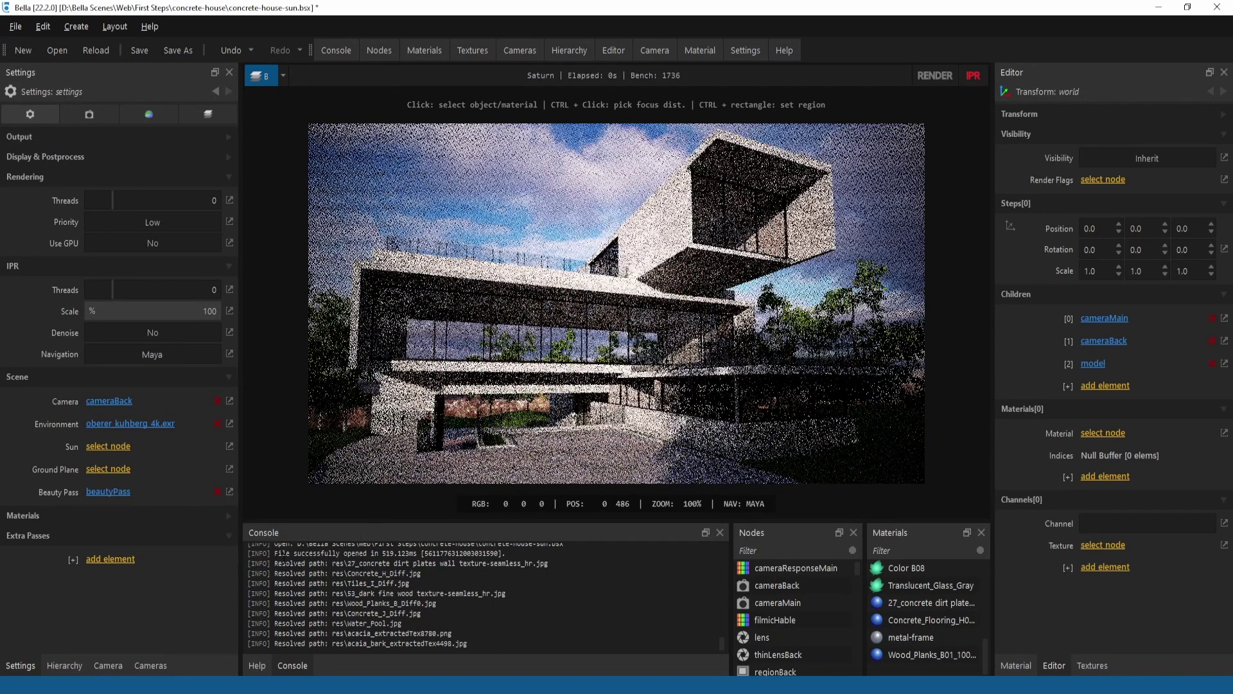
{"action": "left_click", "coordinate": [145, 423]}
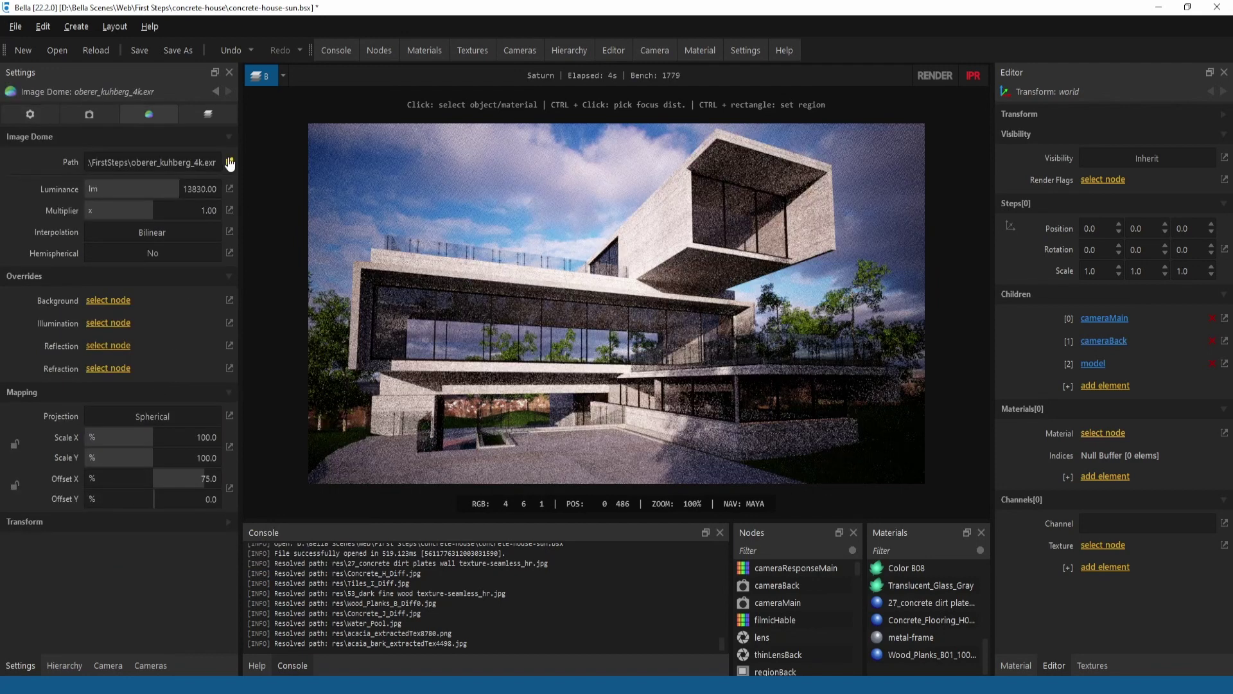
{"action": "left_click", "coordinate": [227, 162]}
{"action": "left_click", "coordinate": [229, 127]}
{"action": "double_click", "coordinate": [230, 128]}
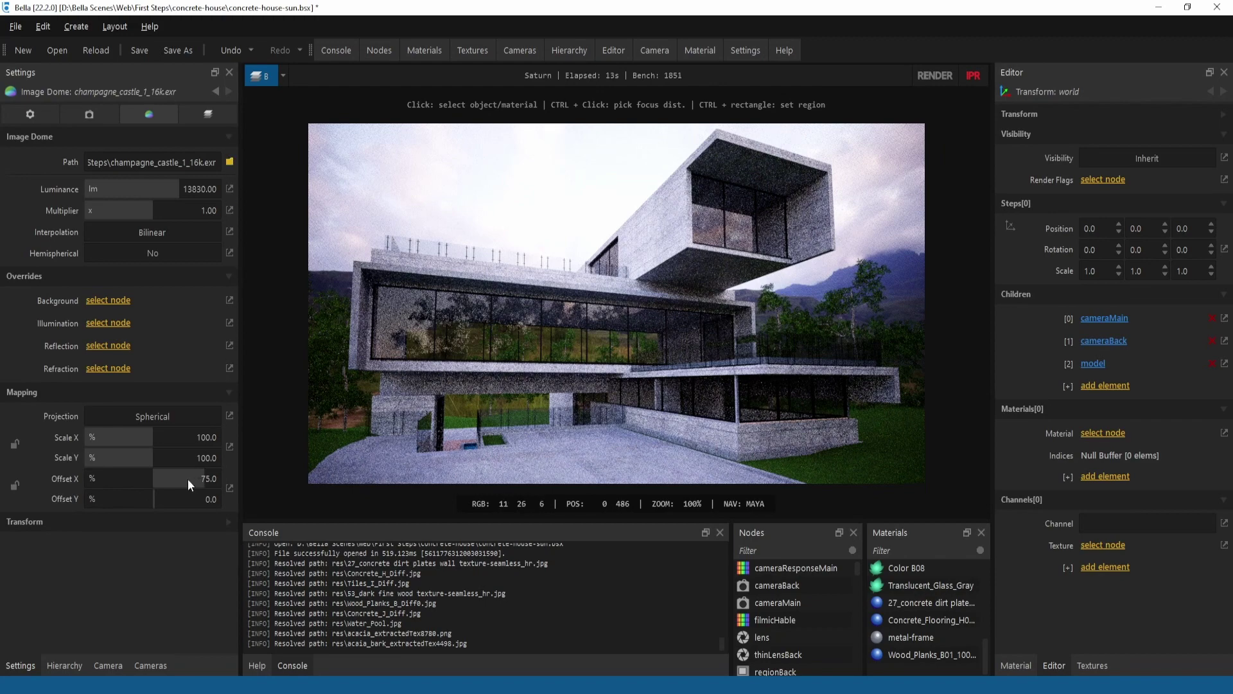
{"action": "left_click_drag", "start_coordinate": [188, 479], "coordinate": [149, 477]}
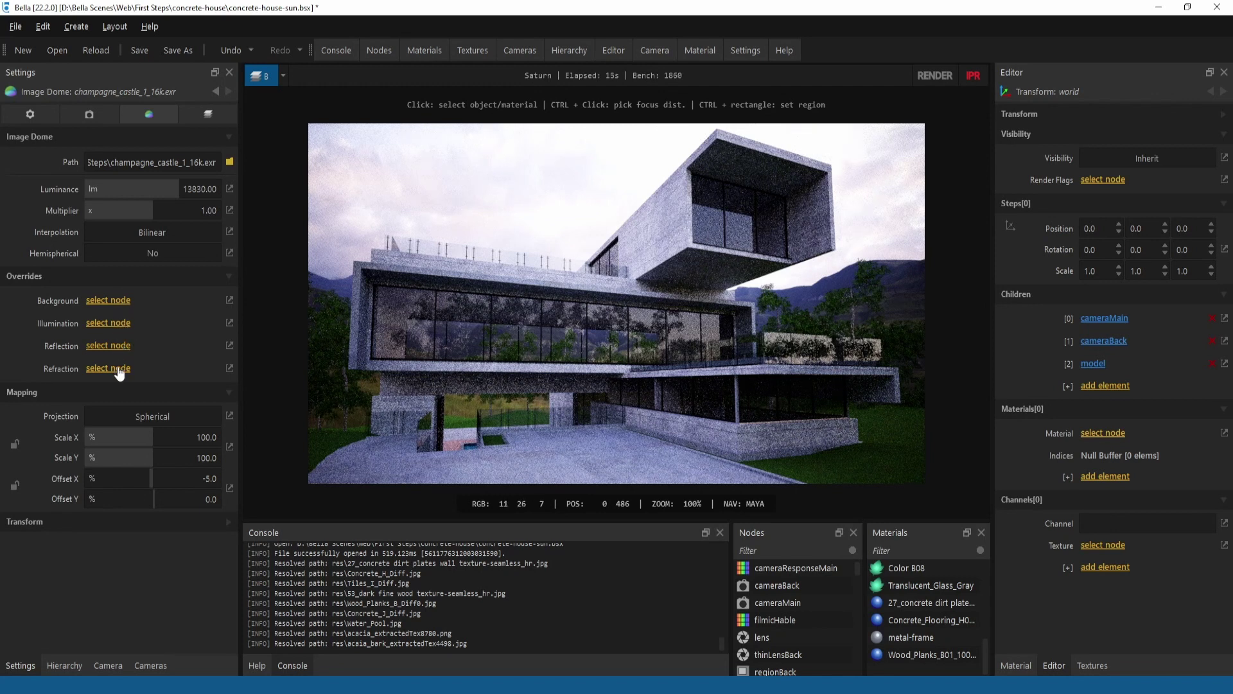
Step: Override the image dome's illumination with skyDome rotated to 87, then lower the camera over the lawn
{"action": "left_click", "coordinate": [110, 324]}
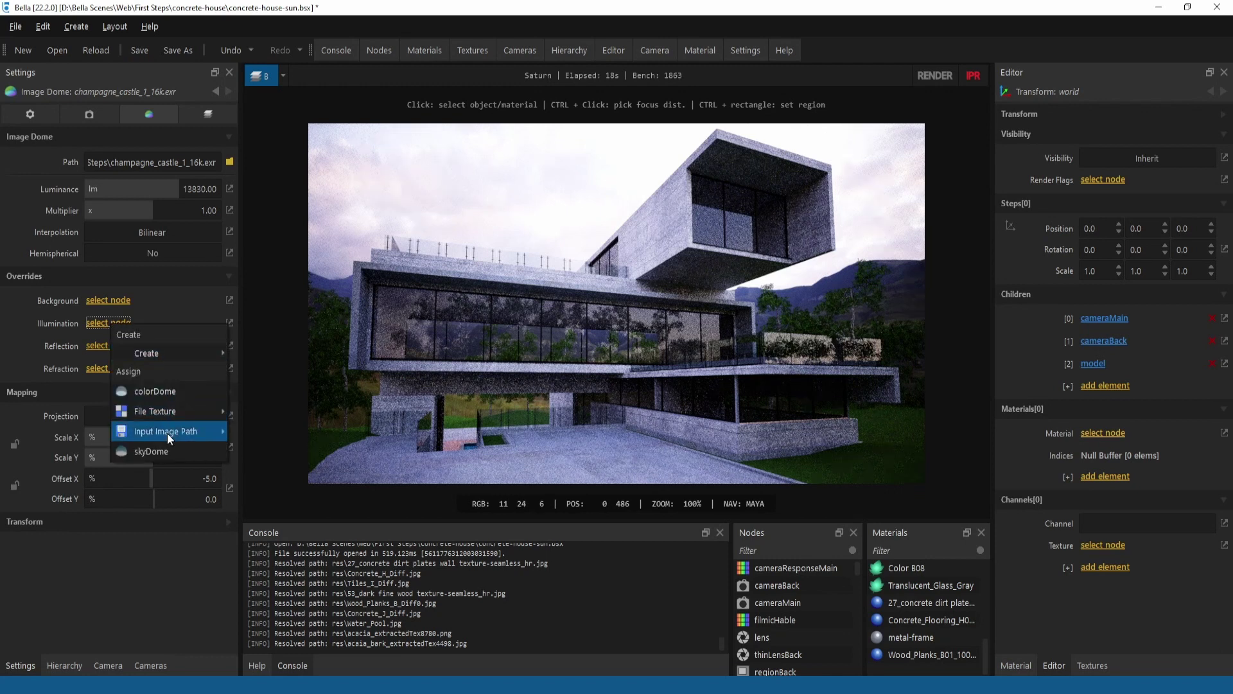
{"action": "left_click", "coordinate": [166, 451]}
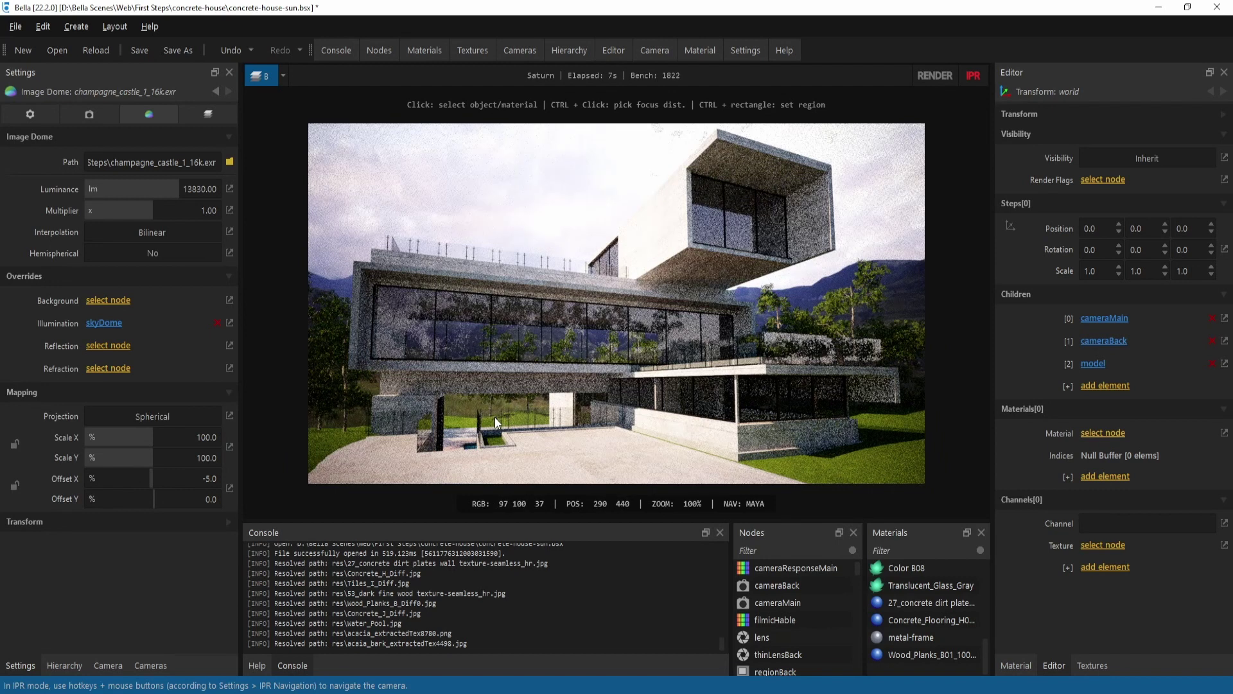
{"action": "left_click", "coordinate": [107, 321]}
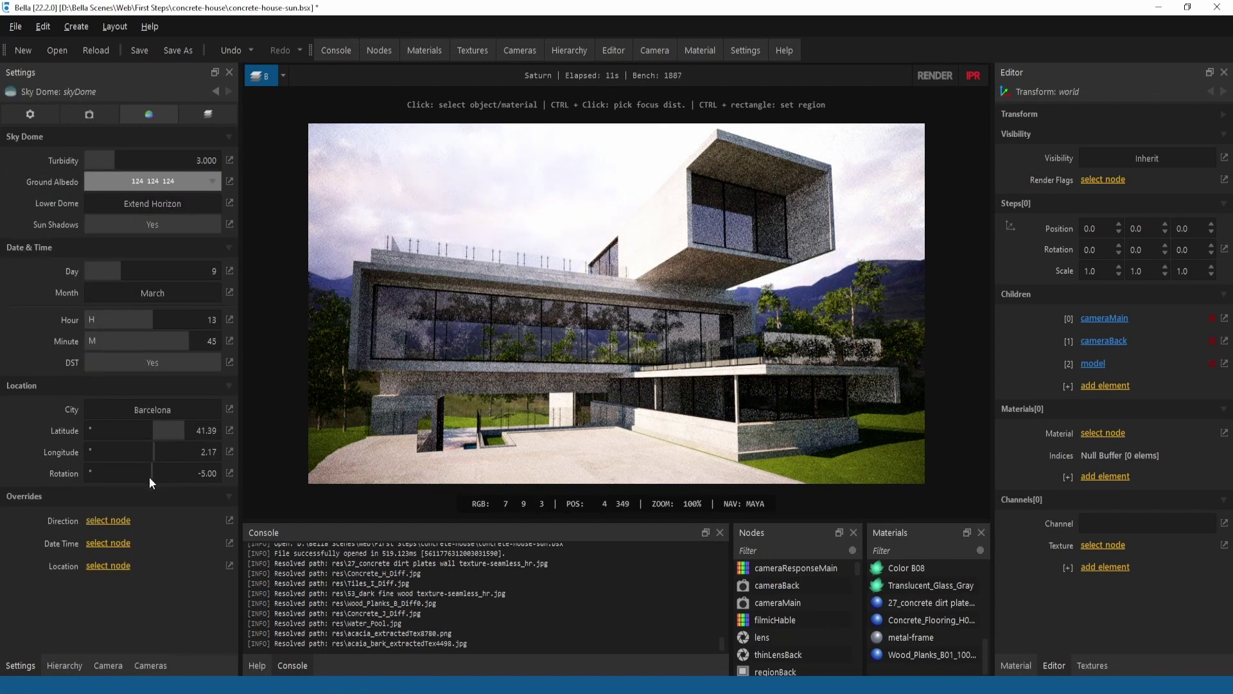
{"action": "left_click_drag", "start_coordinate": [149, 476], "coordinate": [186, 473]}
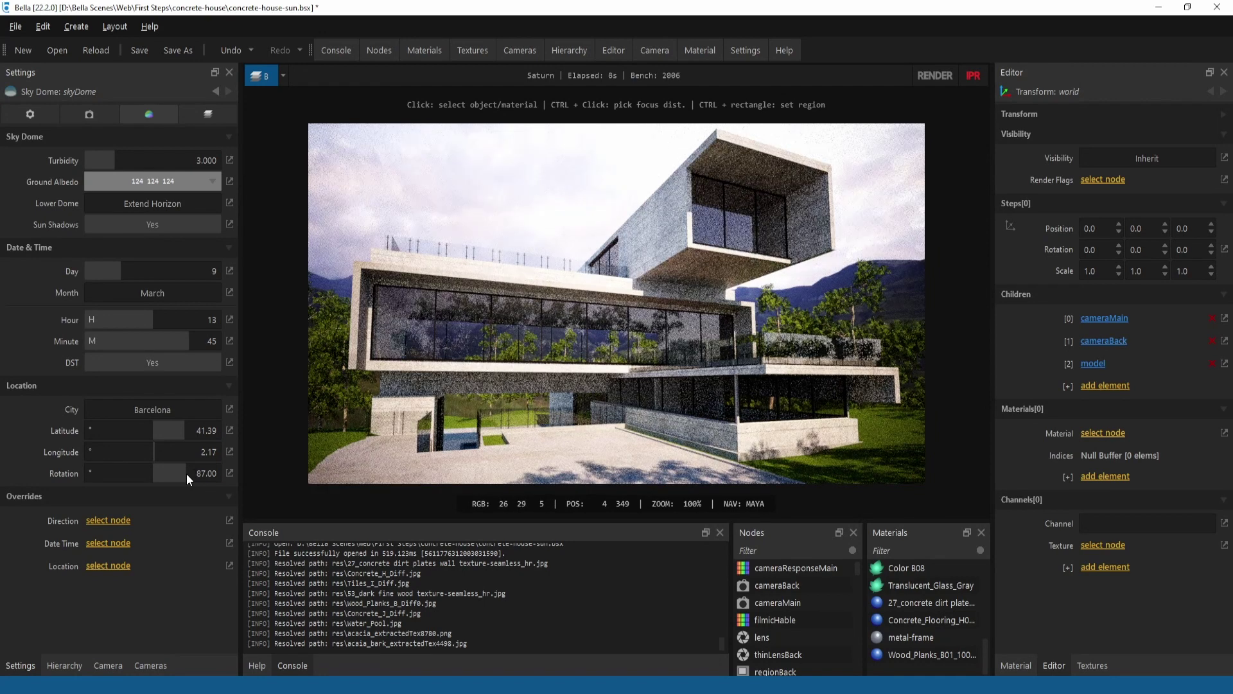
{"action": "right_click_drag", "start_coordinate": [649, 405], "coordinate": [556, 395], "text": "alt"}
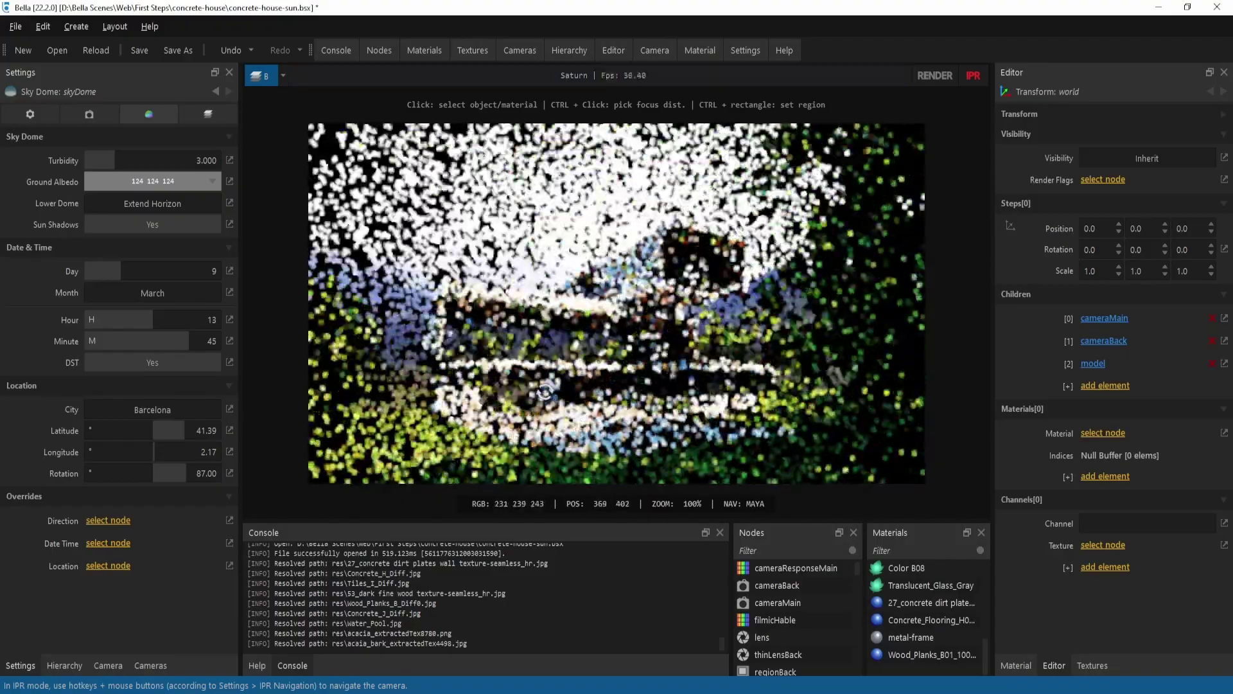